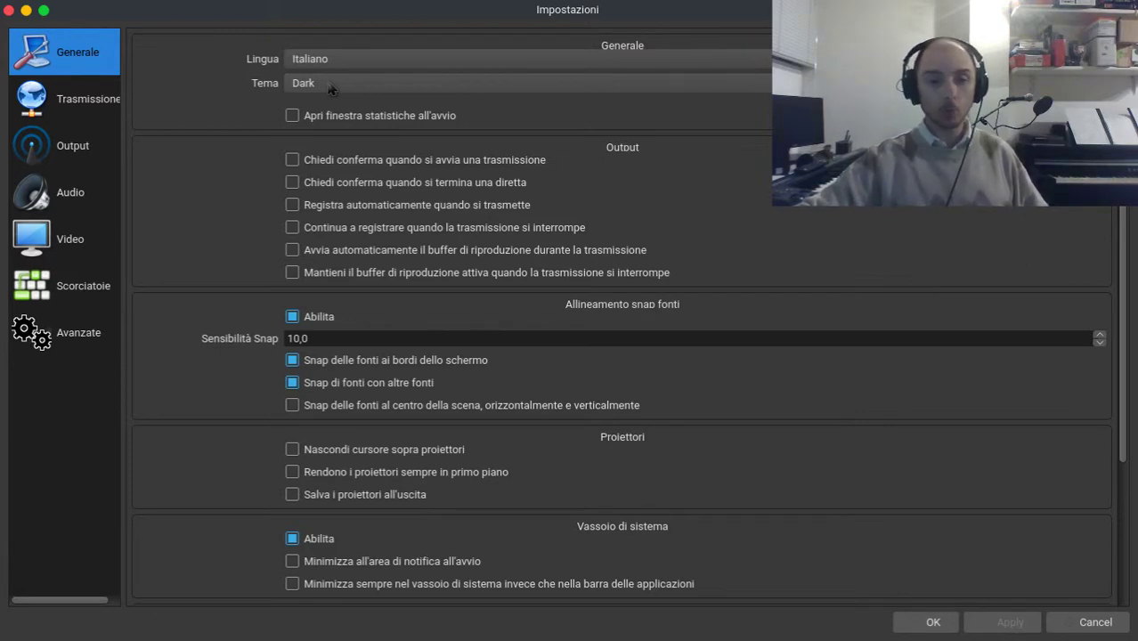
Review the list of streaming services available in the Trasmissione settings, keeping YouTube / YouTube Gaming
click(85, 100)
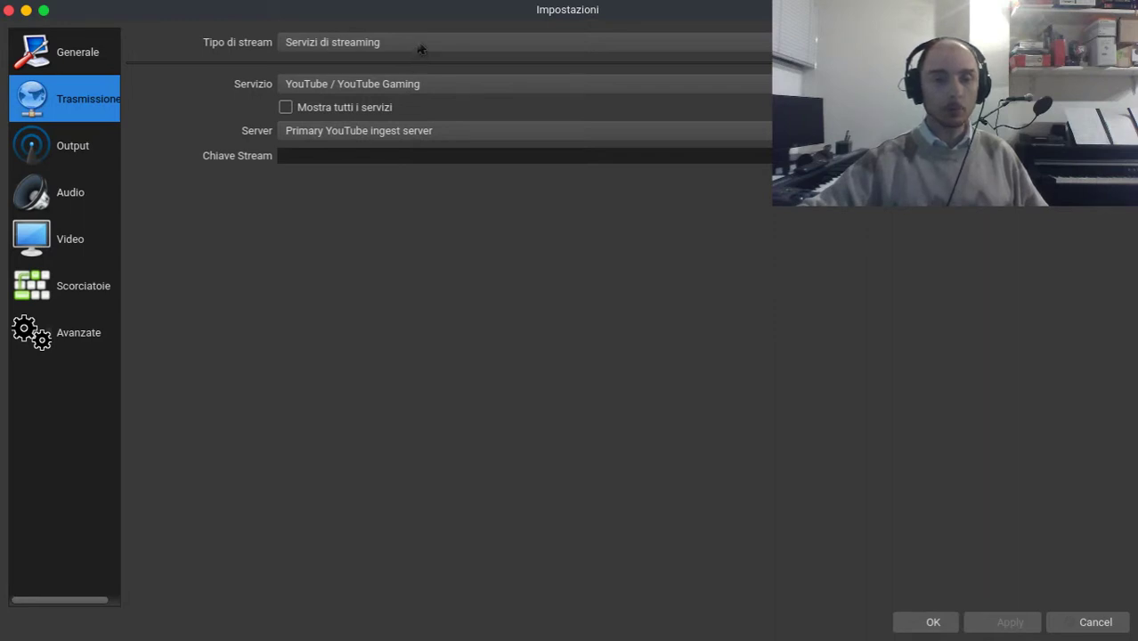
click(437, 88)
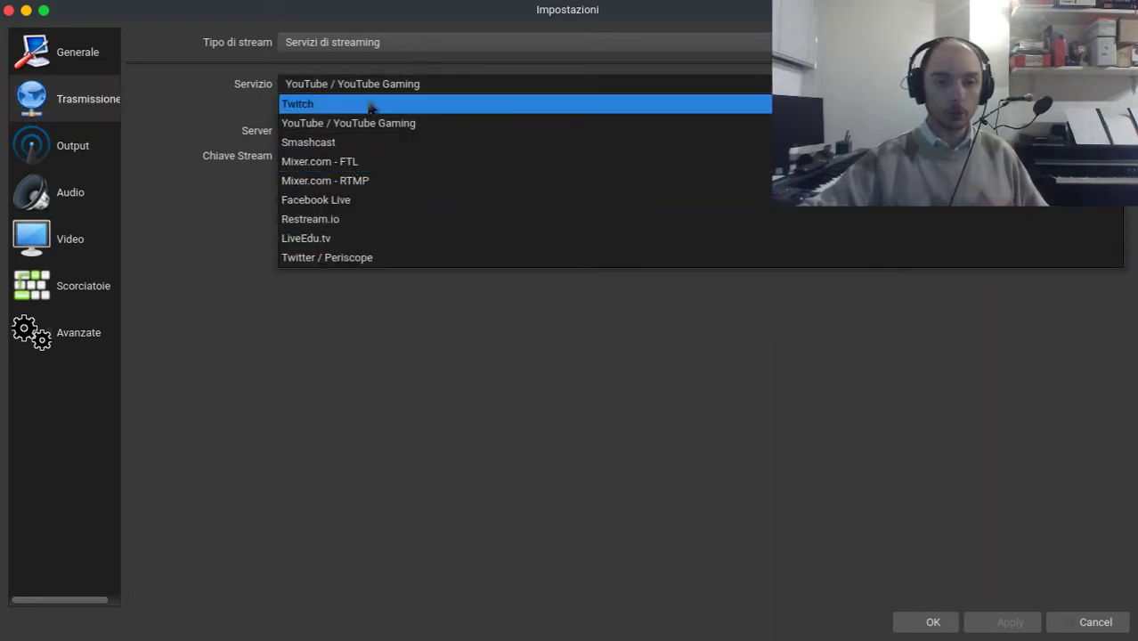
click(546, 49)
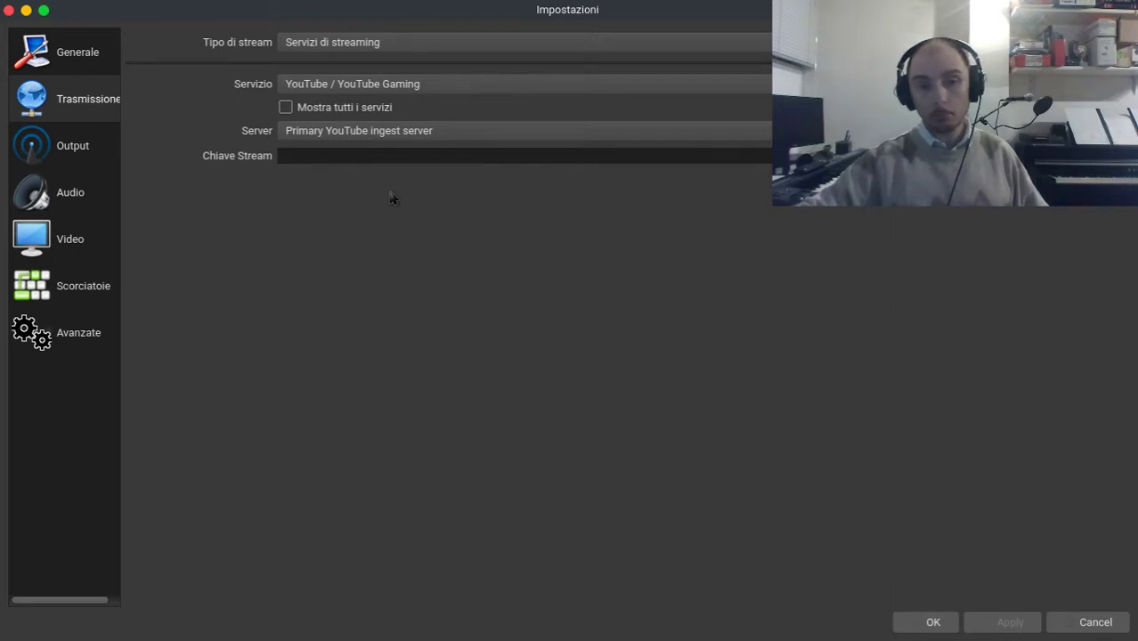
Review the Output settings' encoder and encoder preset options, keeping Software (x264) and ultrafast
click(86, 150)
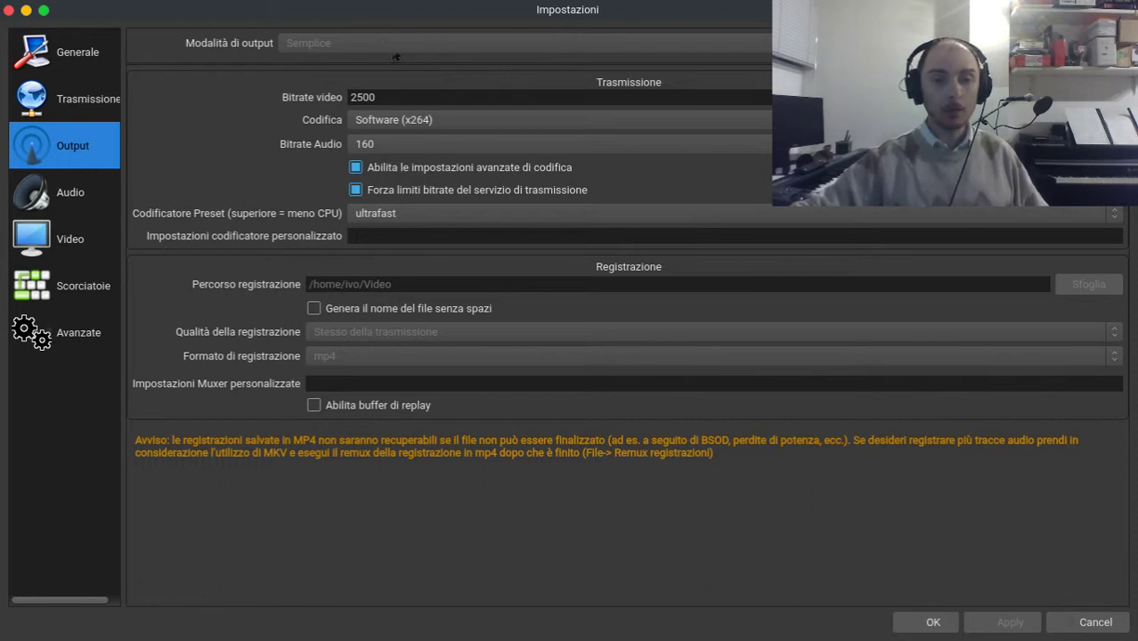
click(476, 123)
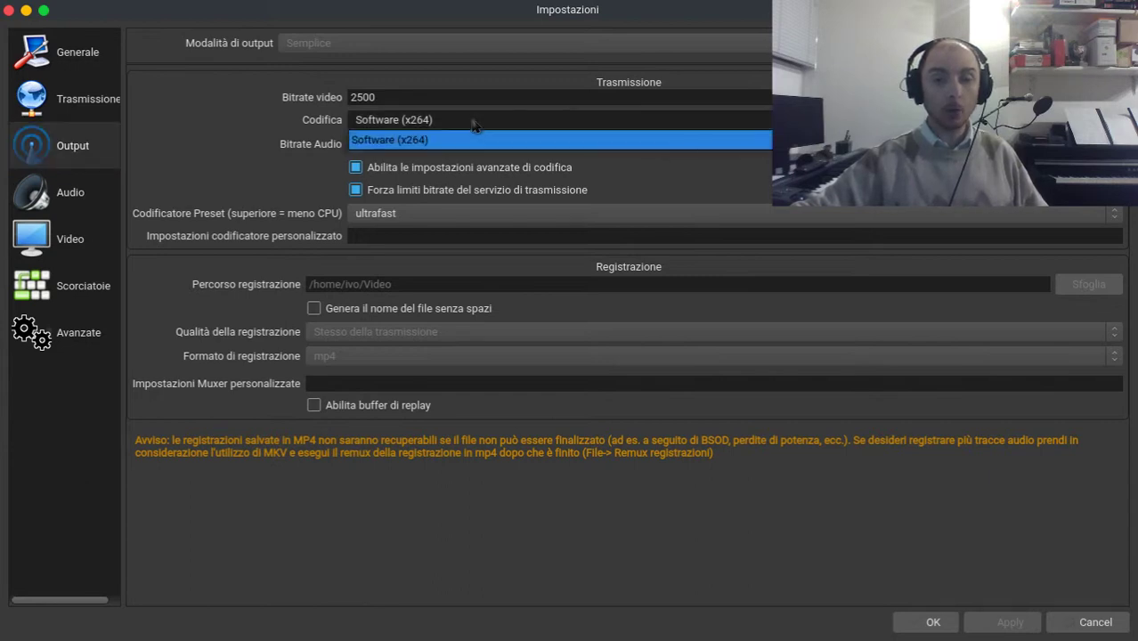
click(476, 125)
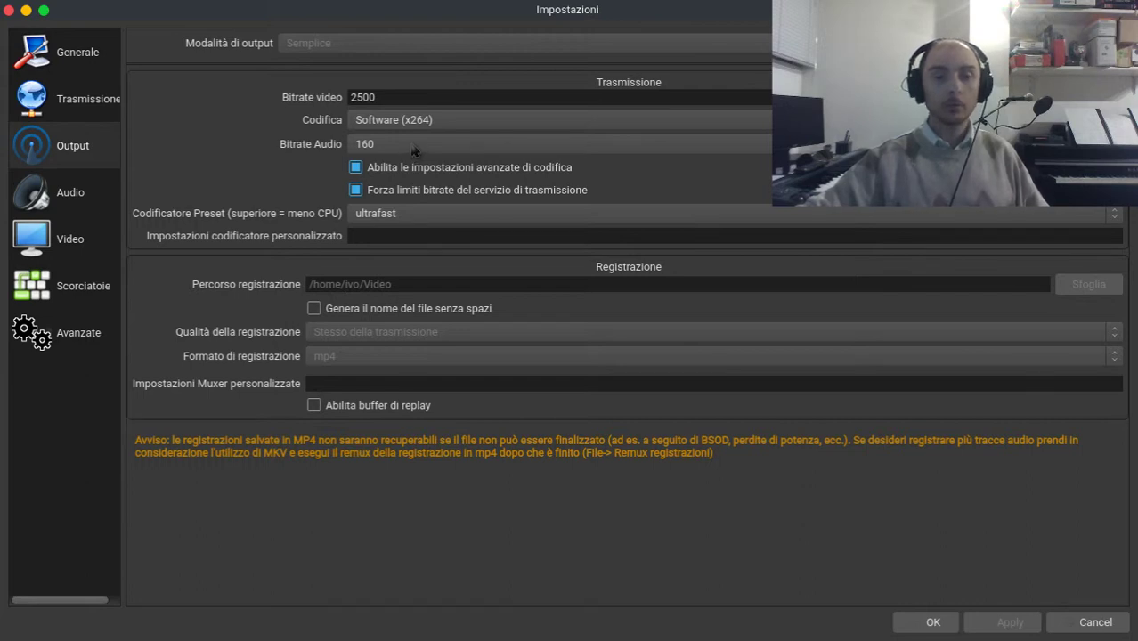
click(427, 213)
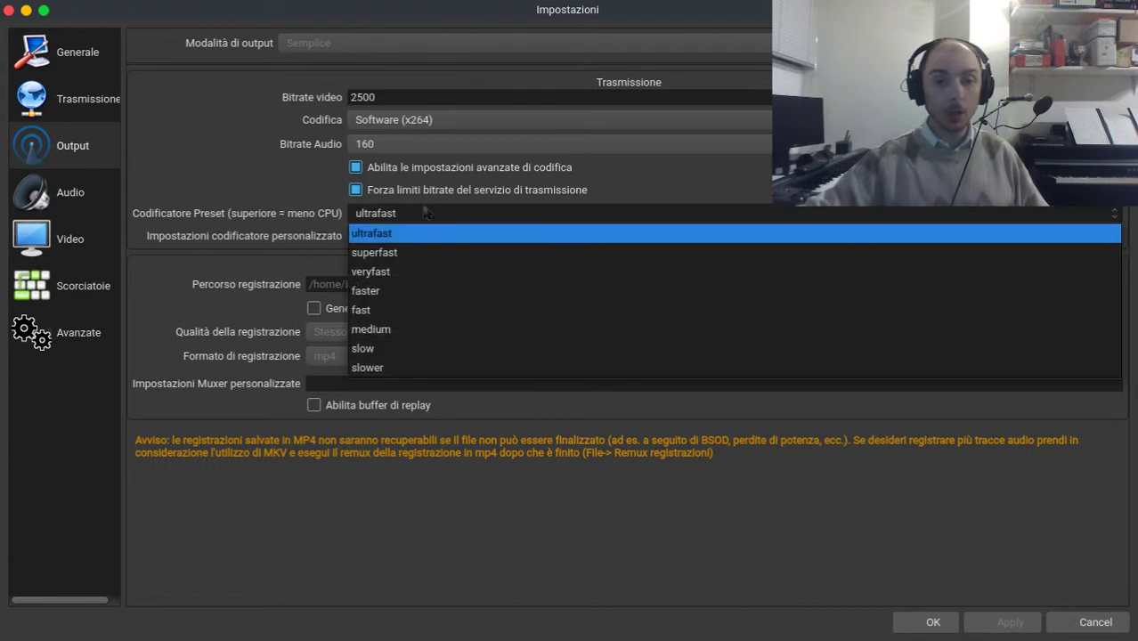
click(430, 234)
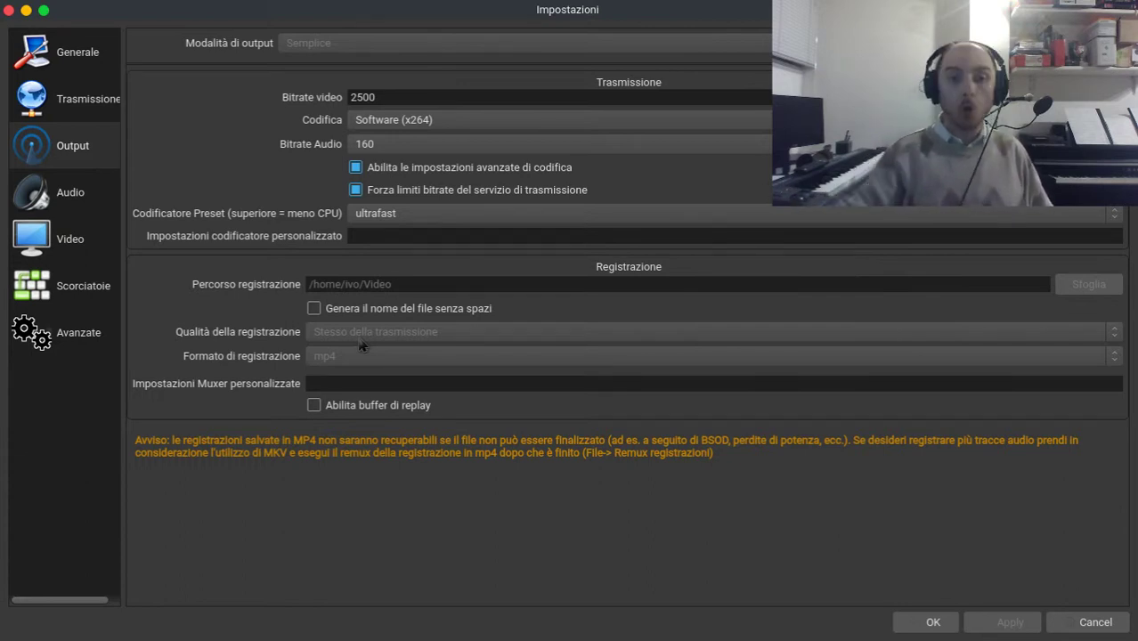
Review the sample rate and channel options in the Audio settings, keeping 44.1khz and Stereo
click(94, 201)
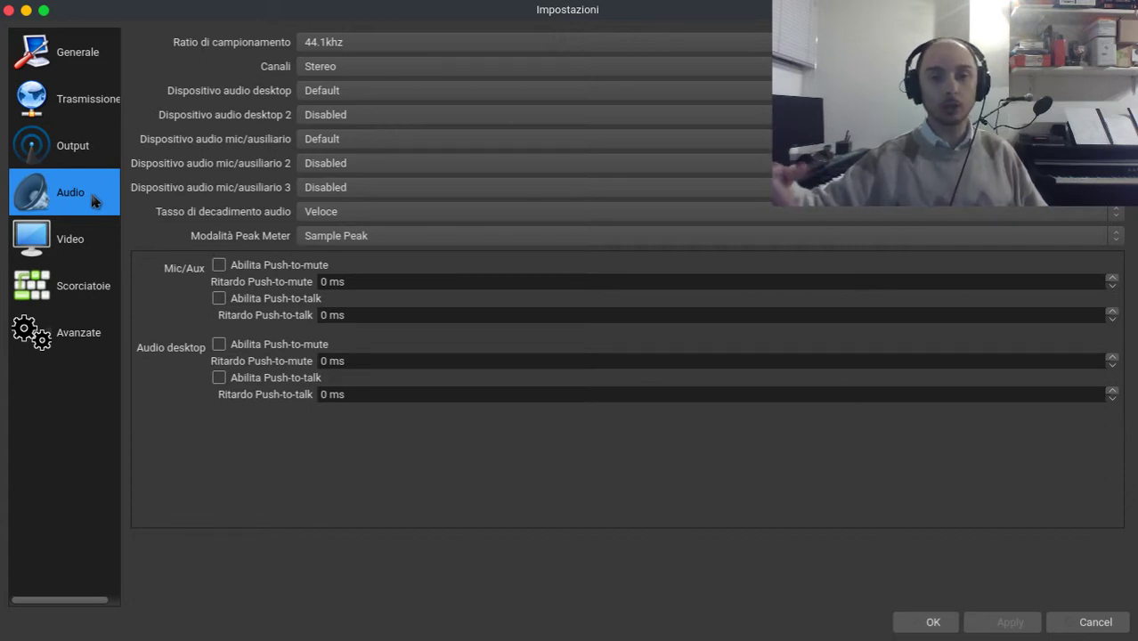
click(475, 43)
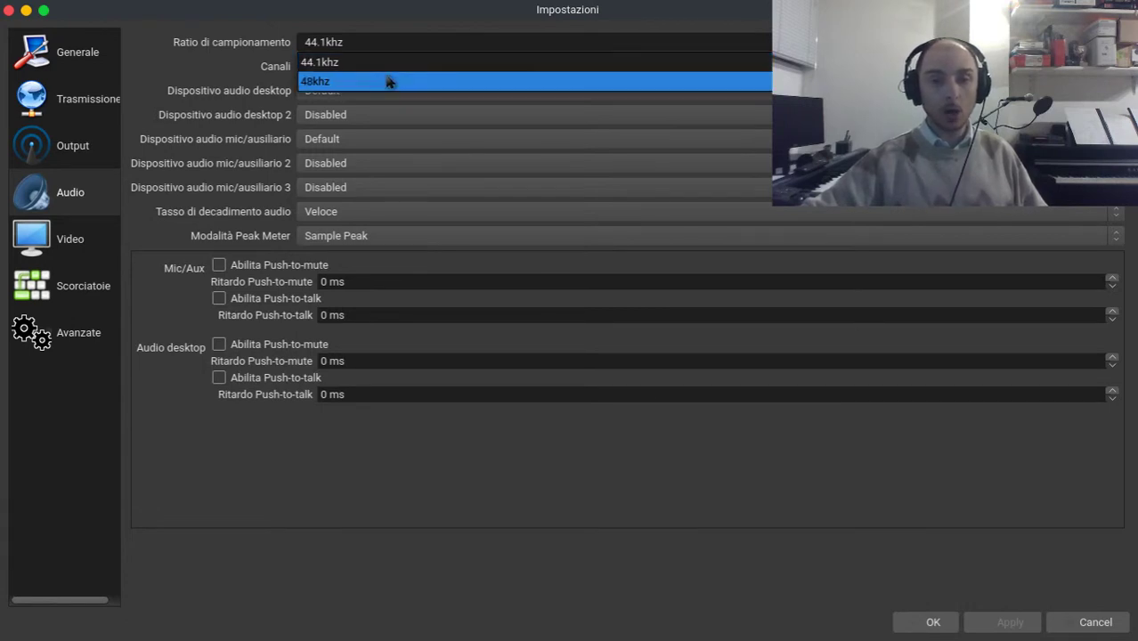
click(377, 26)
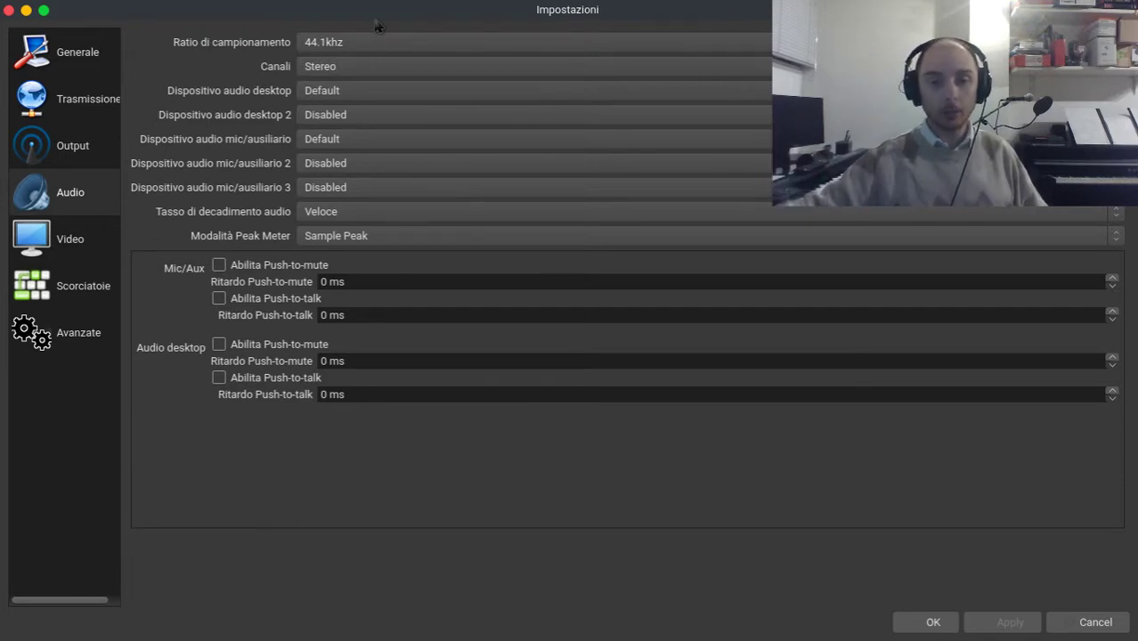
click(380, 71)
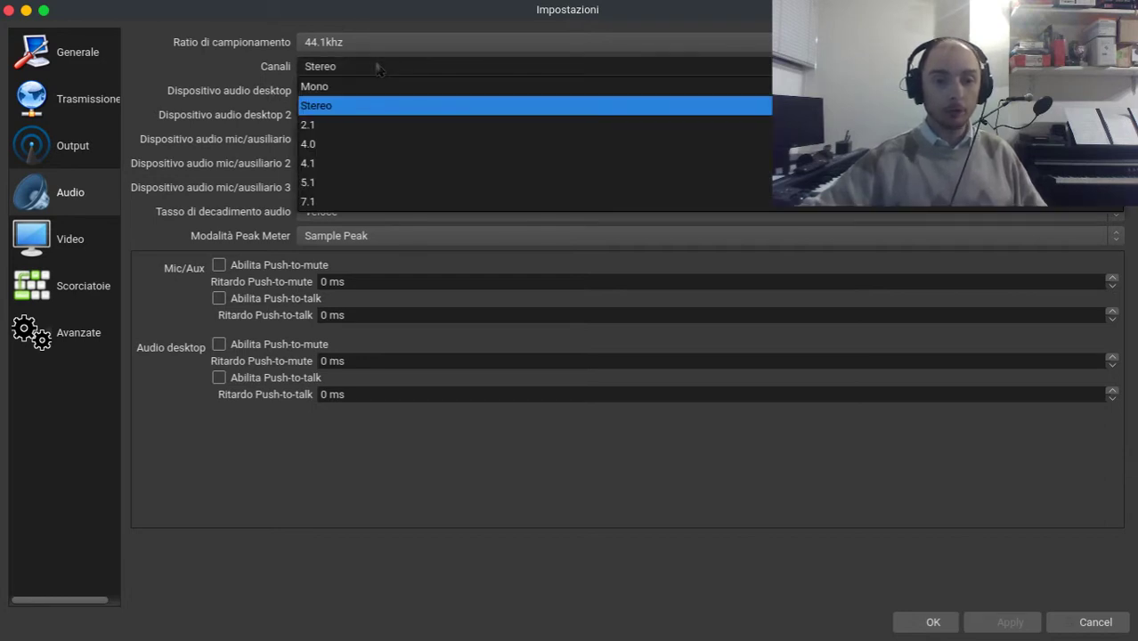
click(400, 27)
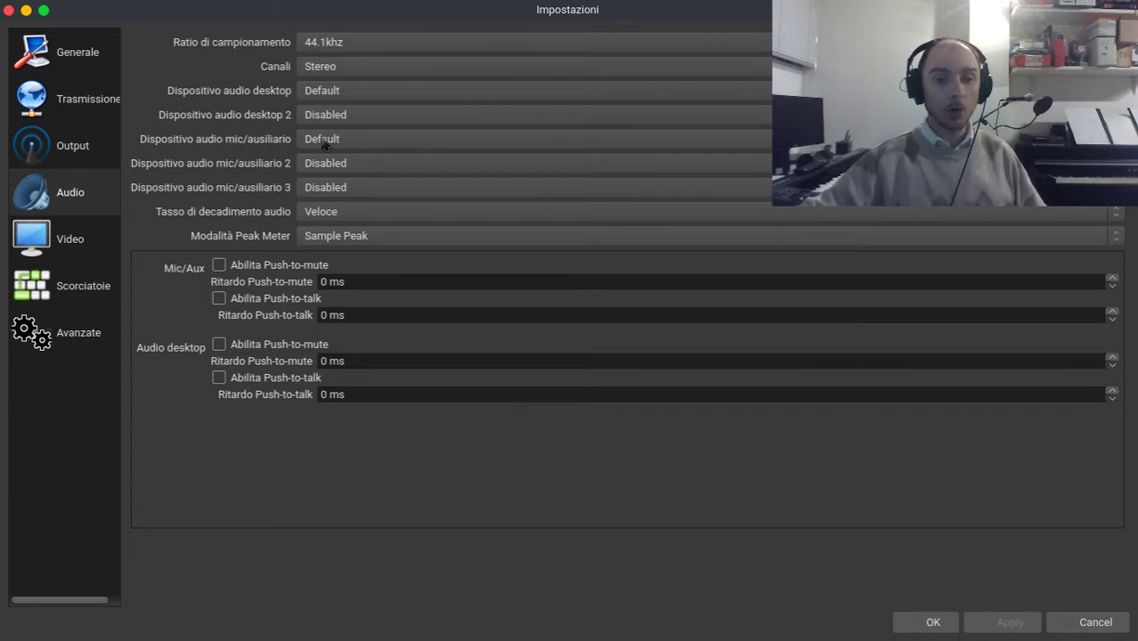
Review the devices offered for the first mic/auxiliary input, keep Default, and close the settings
click(395, 141)
click(394, 141)
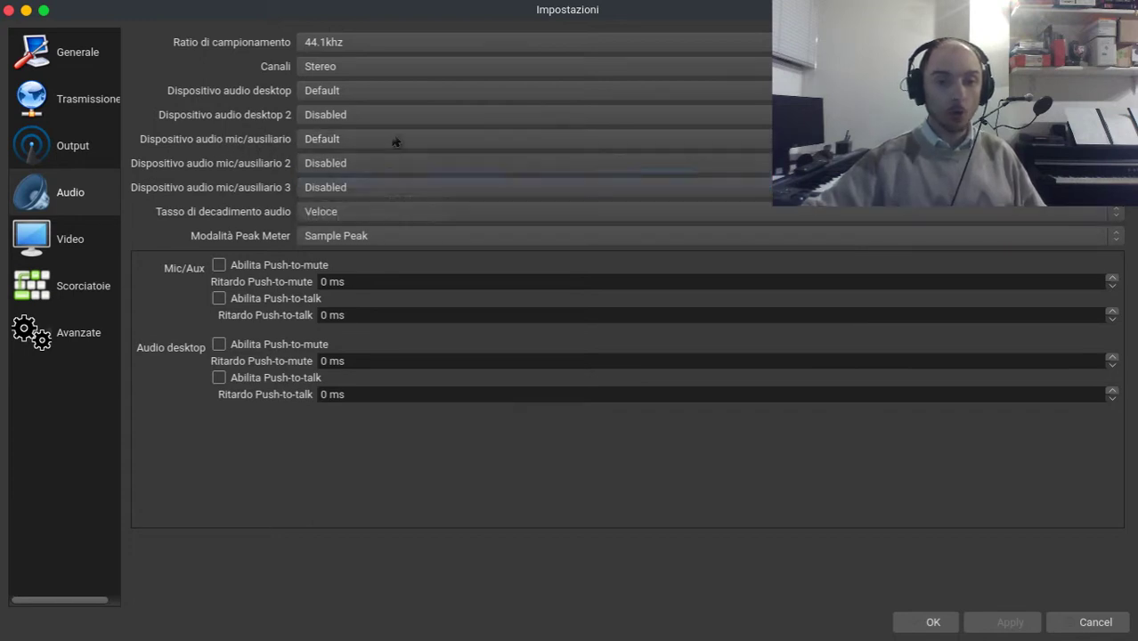
click(394, 141)
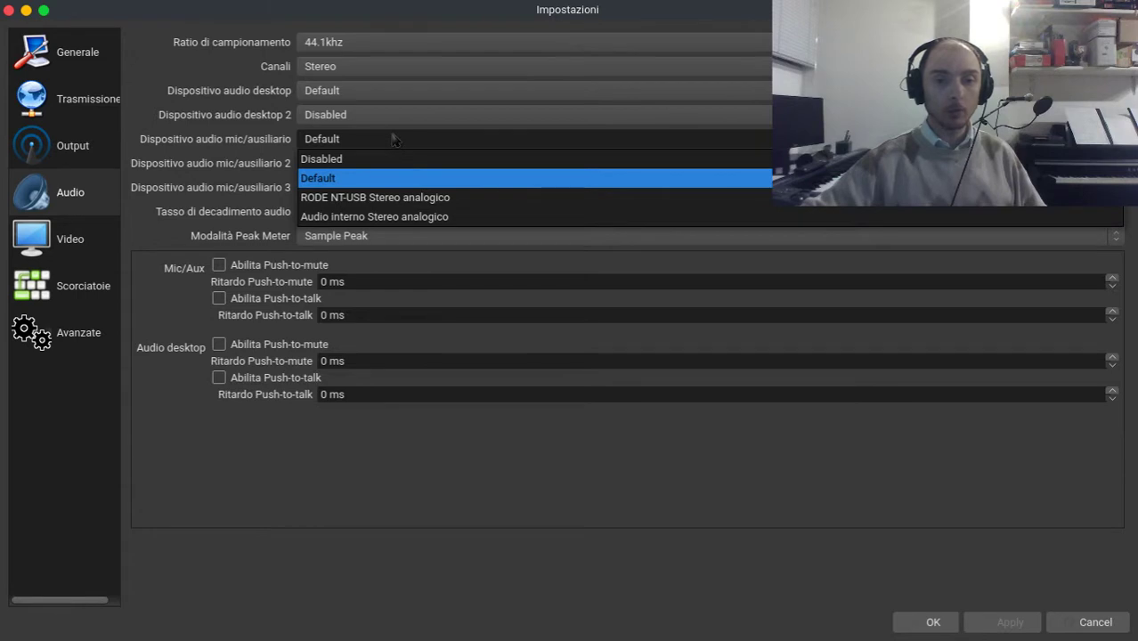
click(396, 140)
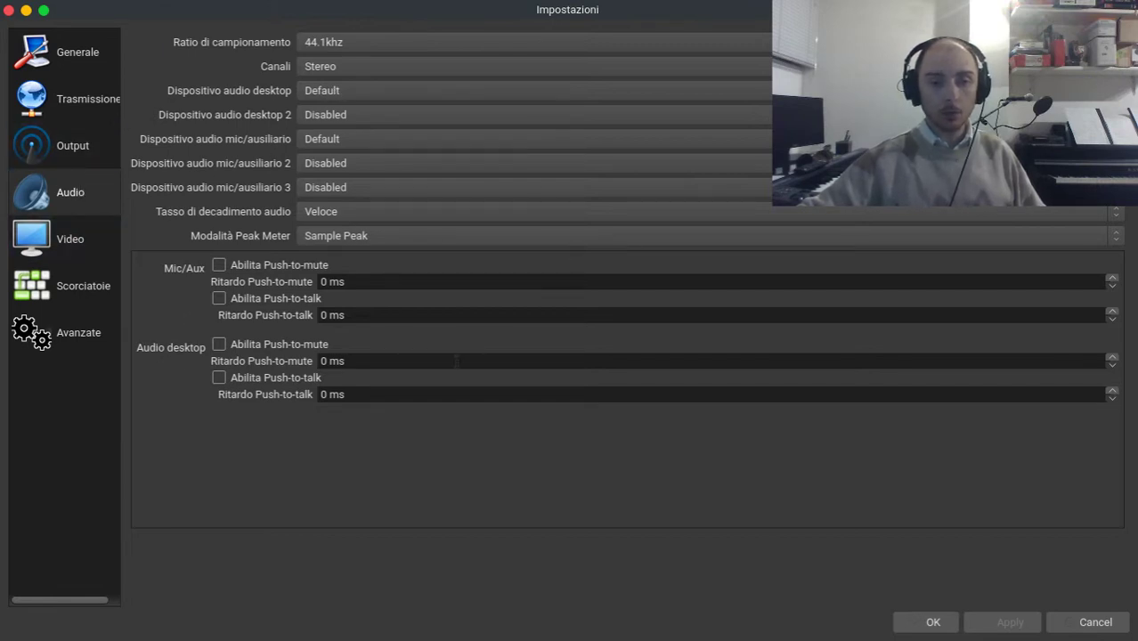
click(931, 623)
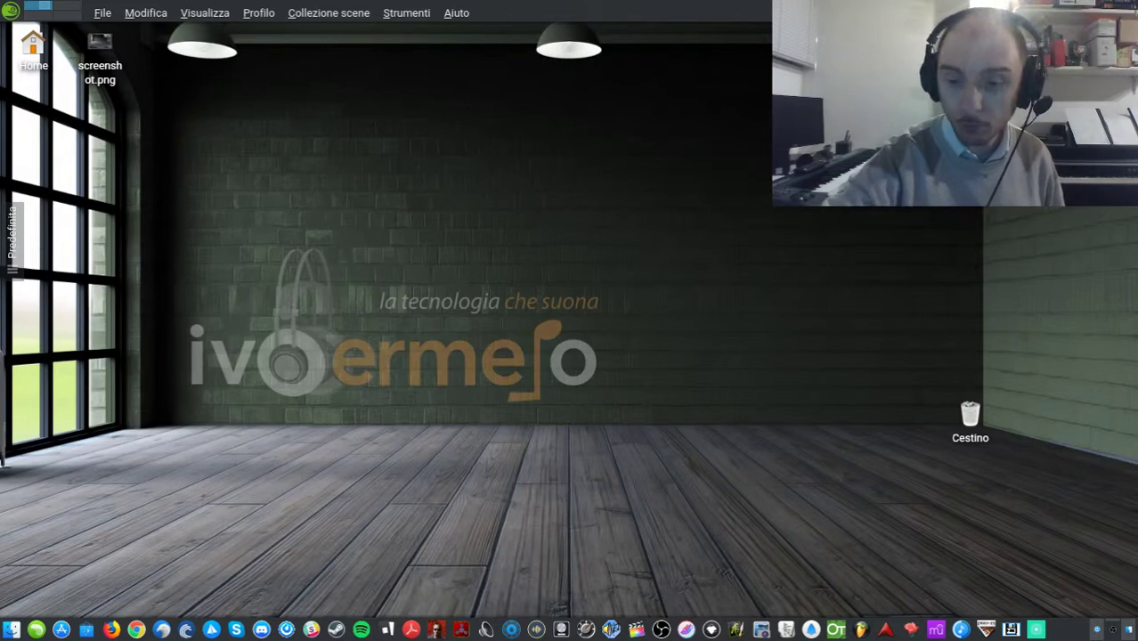
Open screenshot.png from the desktop in Gwenview, examine the OBS main window full screen, and close the viewer
key(Print)
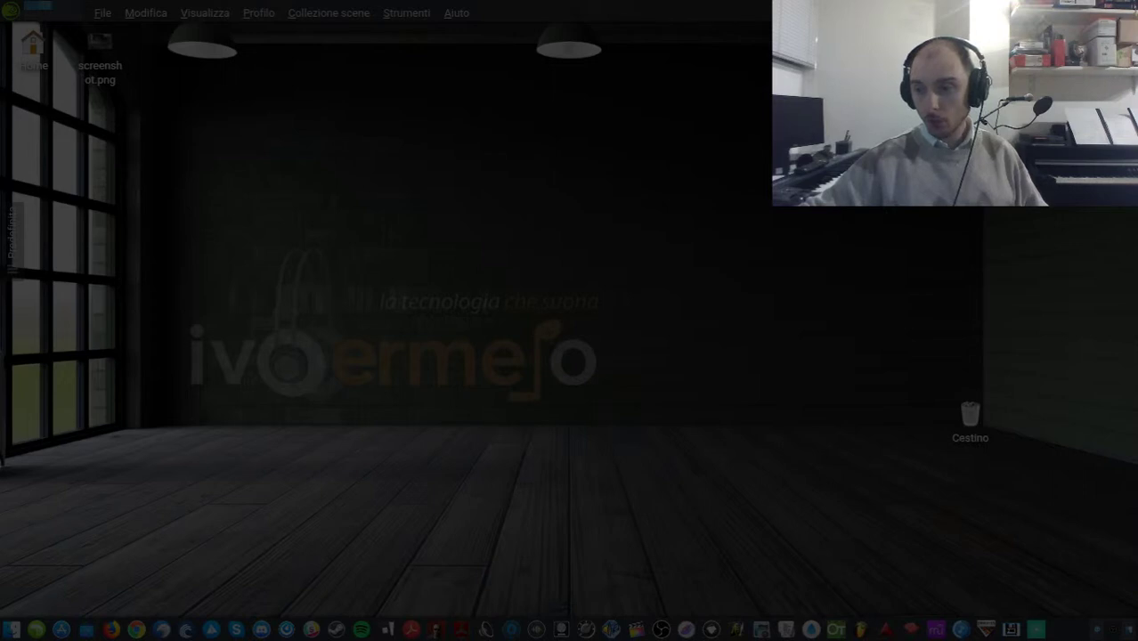
key(Escape)
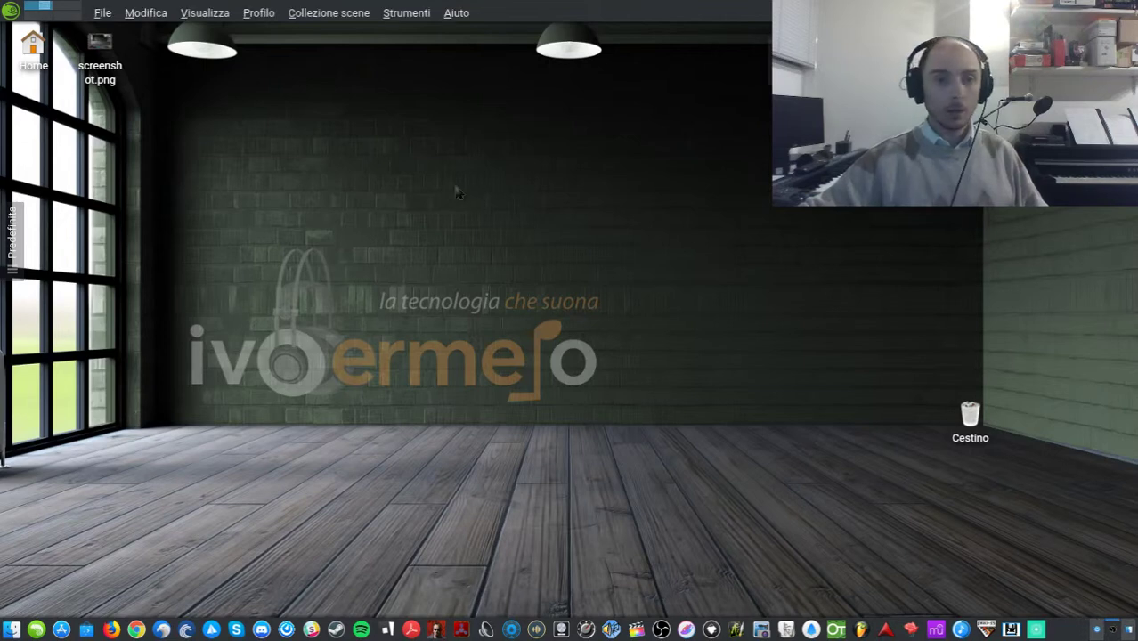
click(103, 81)
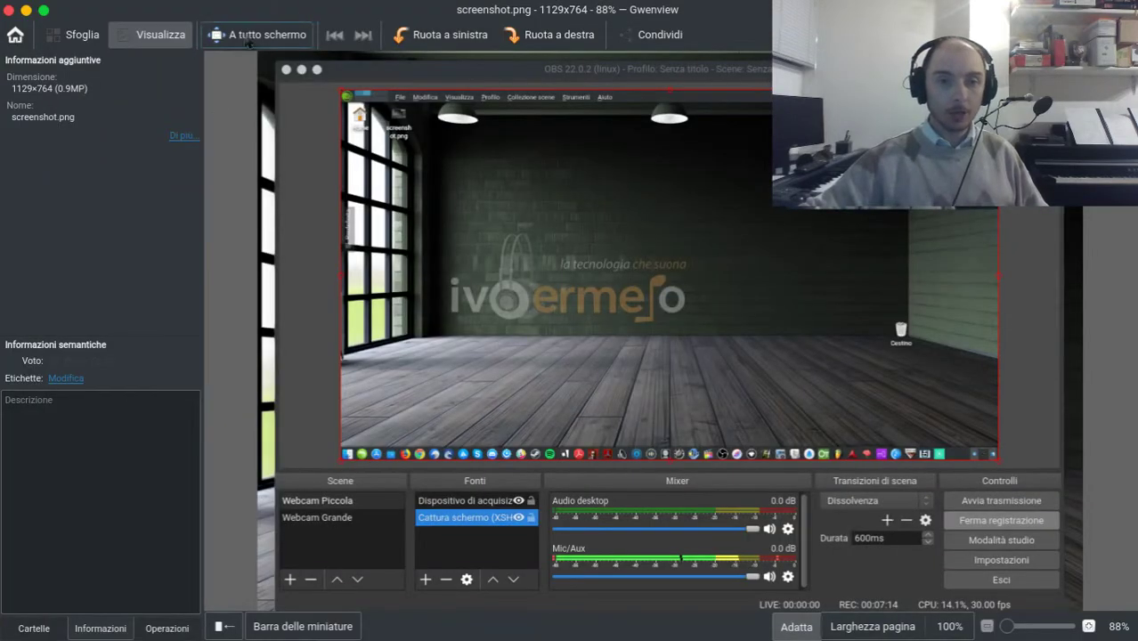
click(248, 40)
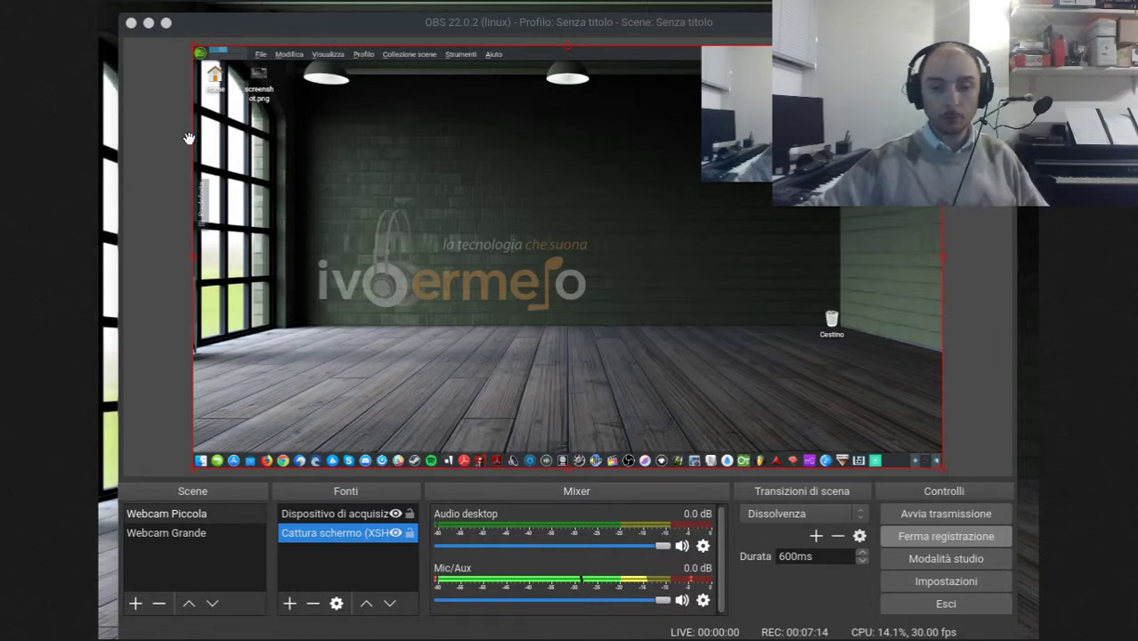
key(Print)
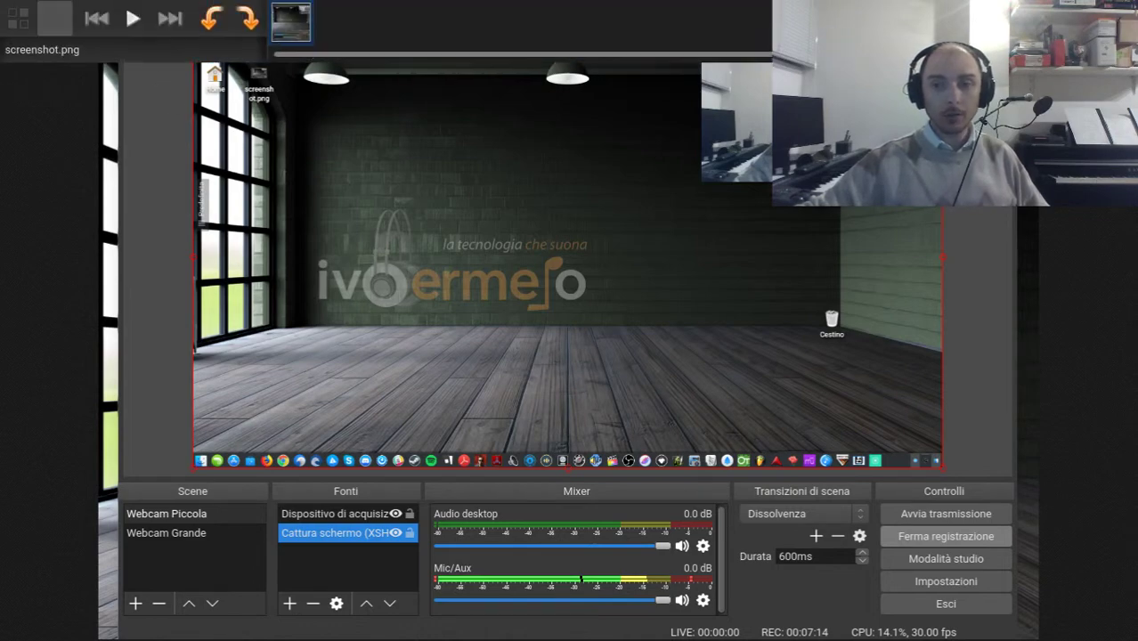
key(Escape)
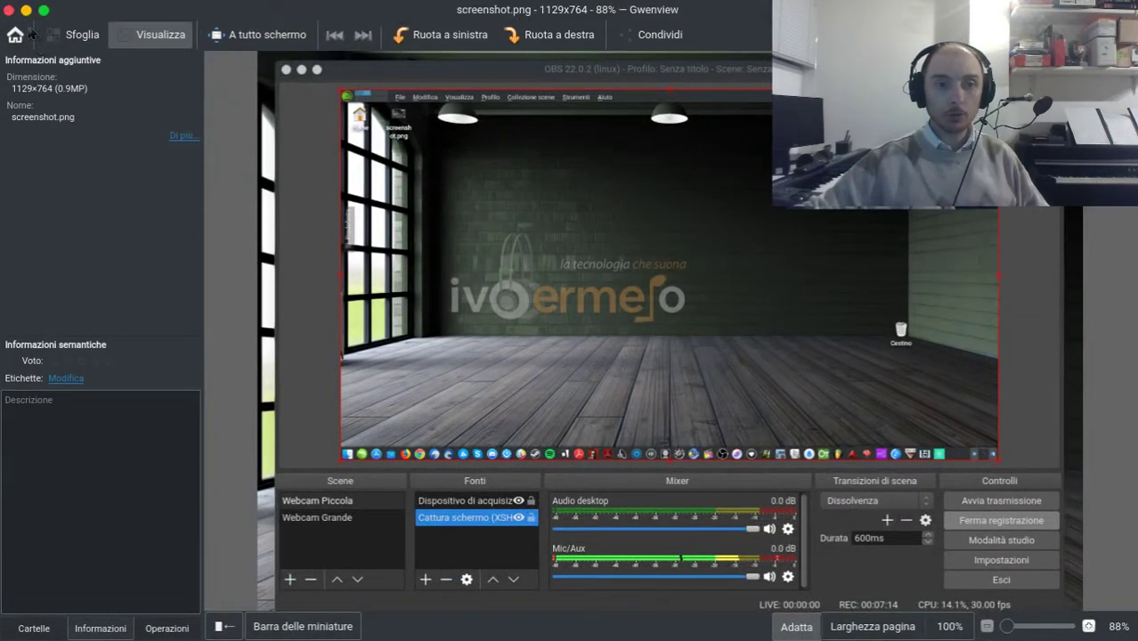
click(9, 9)
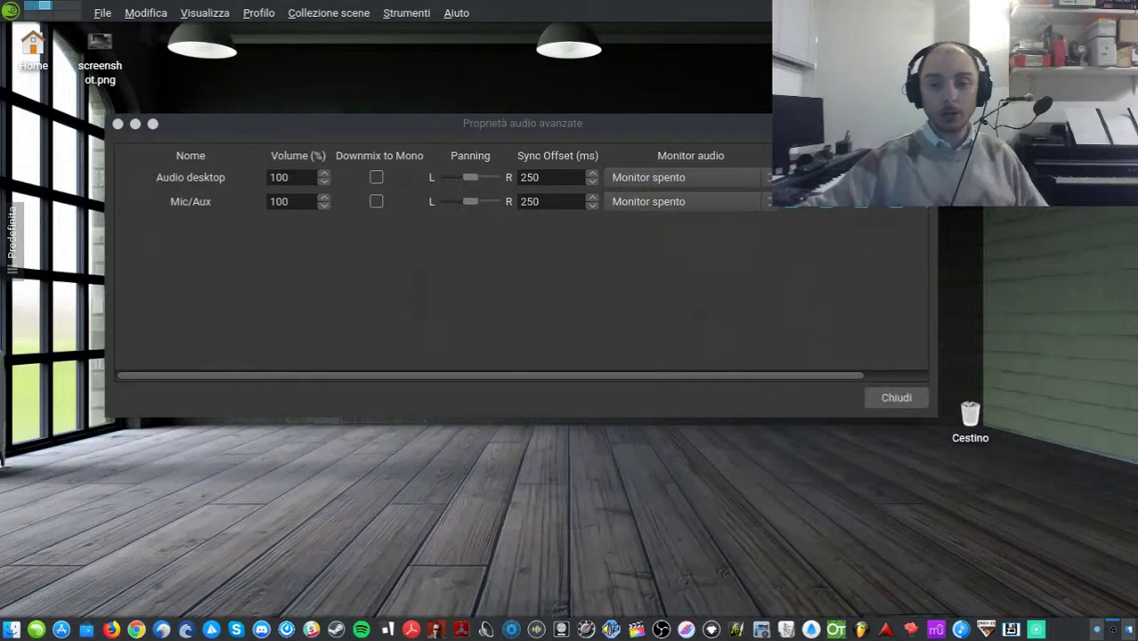
Close the advanced audio properties and maximize the Mic/Aux filters window
click(897, 398)
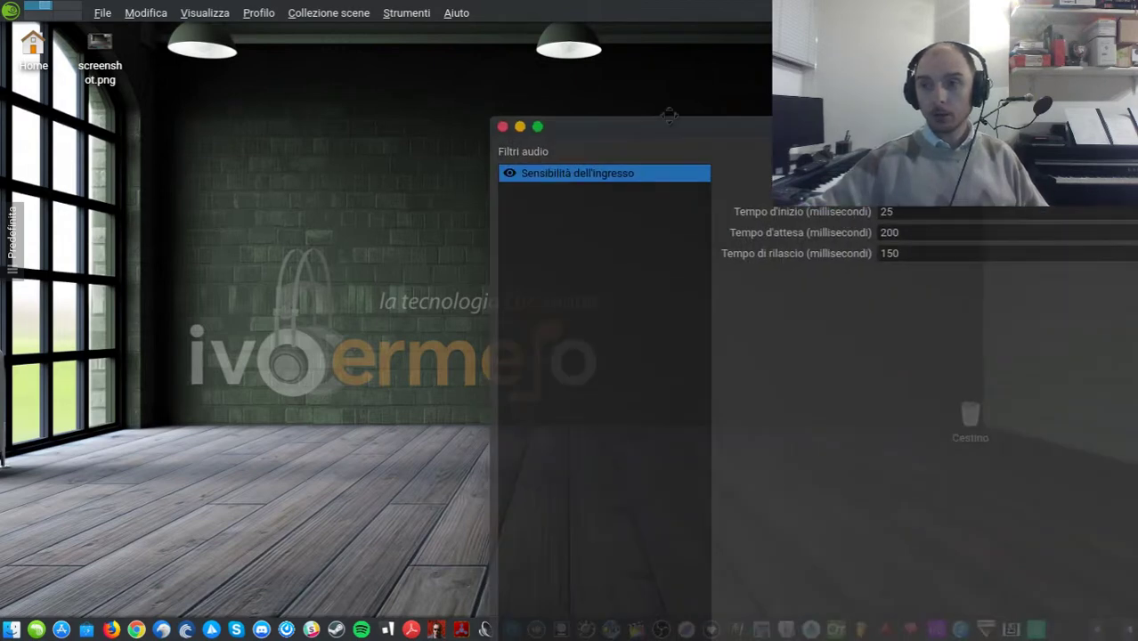
drag(708, 134, 418, 39)
double_click(418, 38)
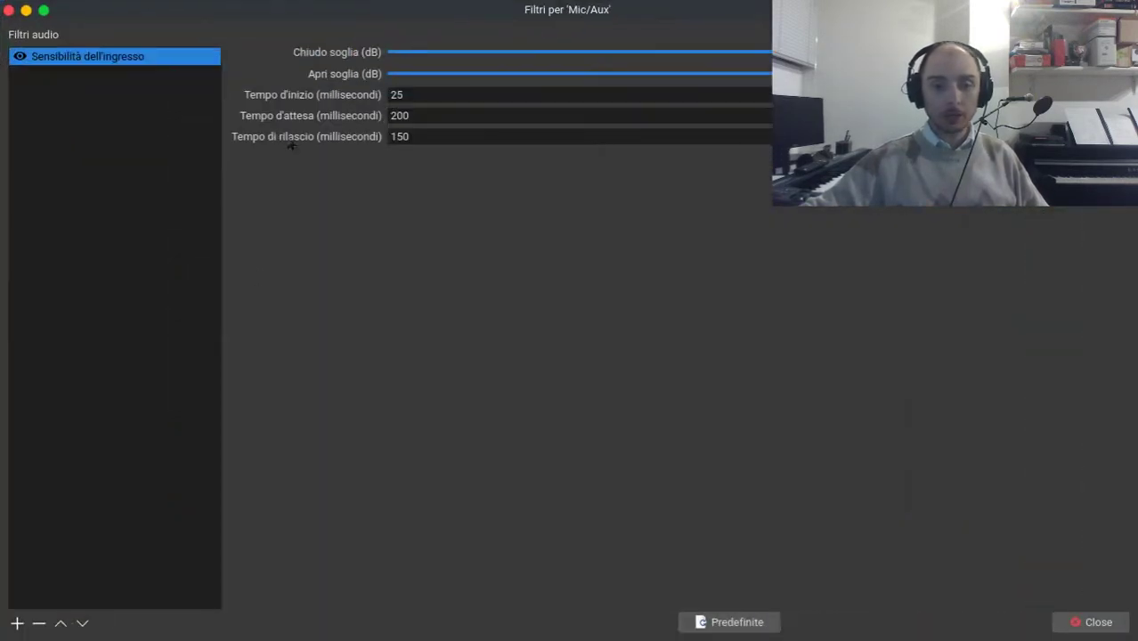
Examine the audio filter types that can be added to Mic/Aux without adding one, and close the filters window
click(17, 623)
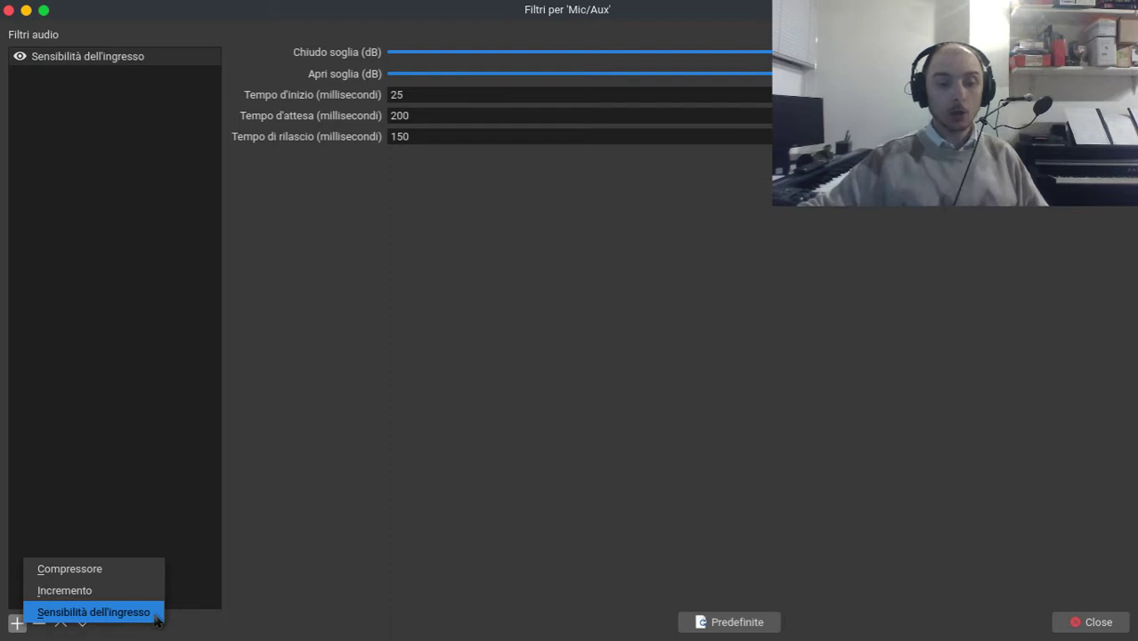
click(471, 492)
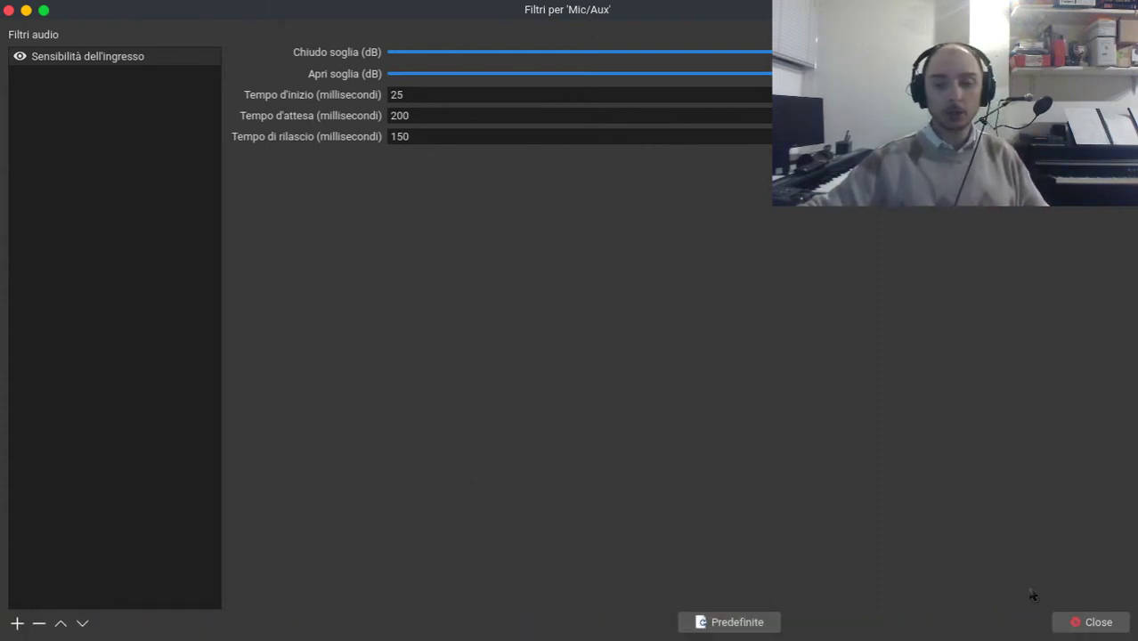
click(17, 623)
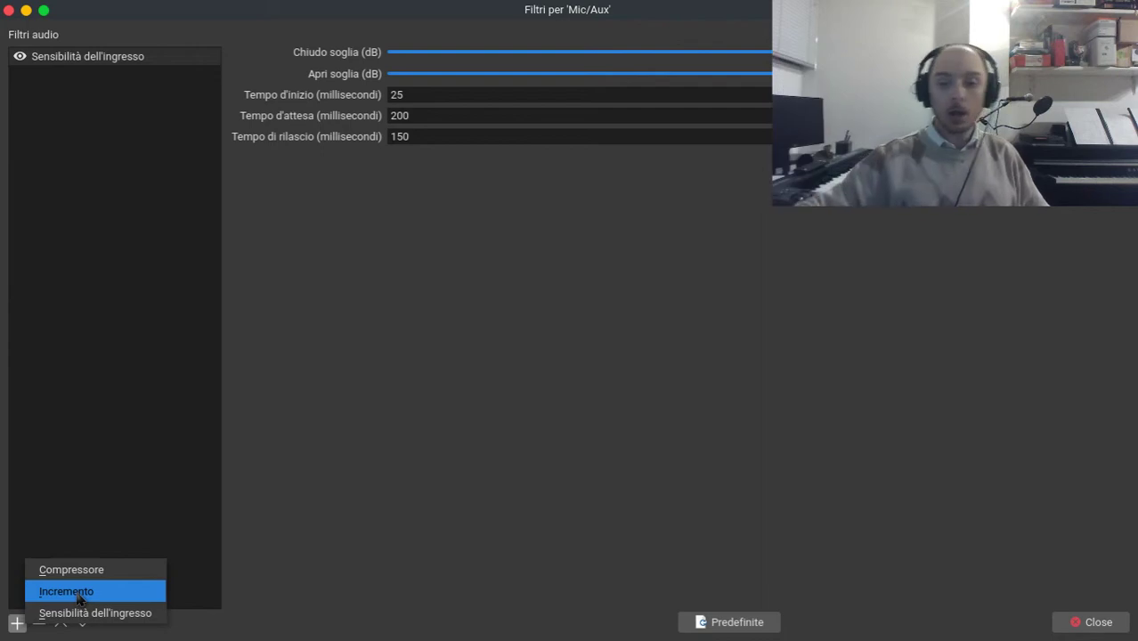
click(426, 495)
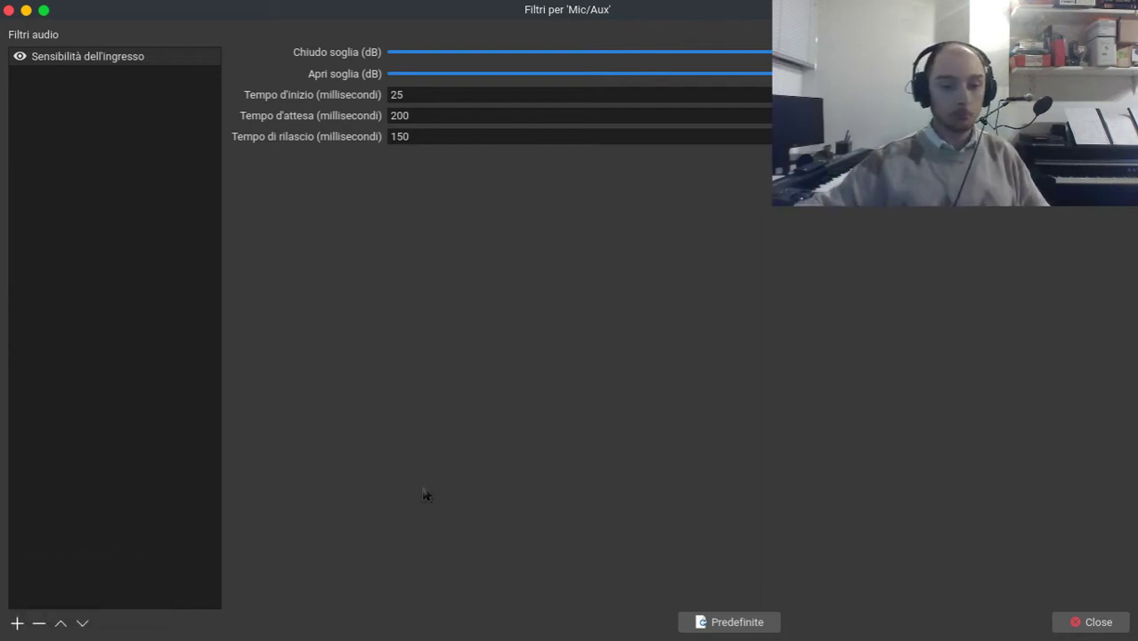
mouse_move(931, 634)
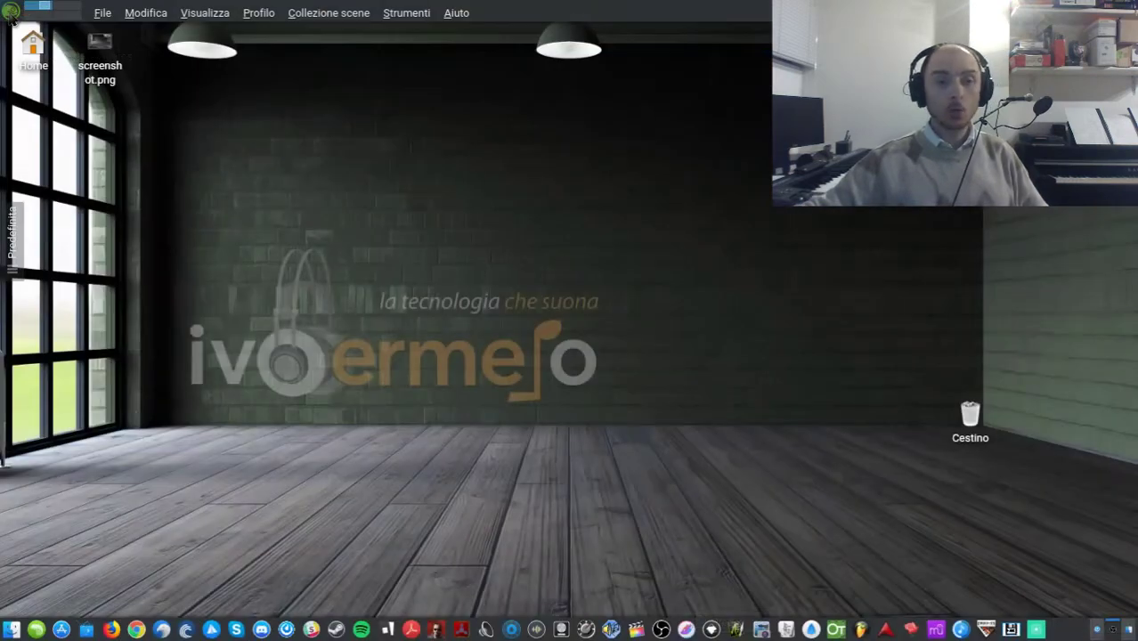
click(8, 10)
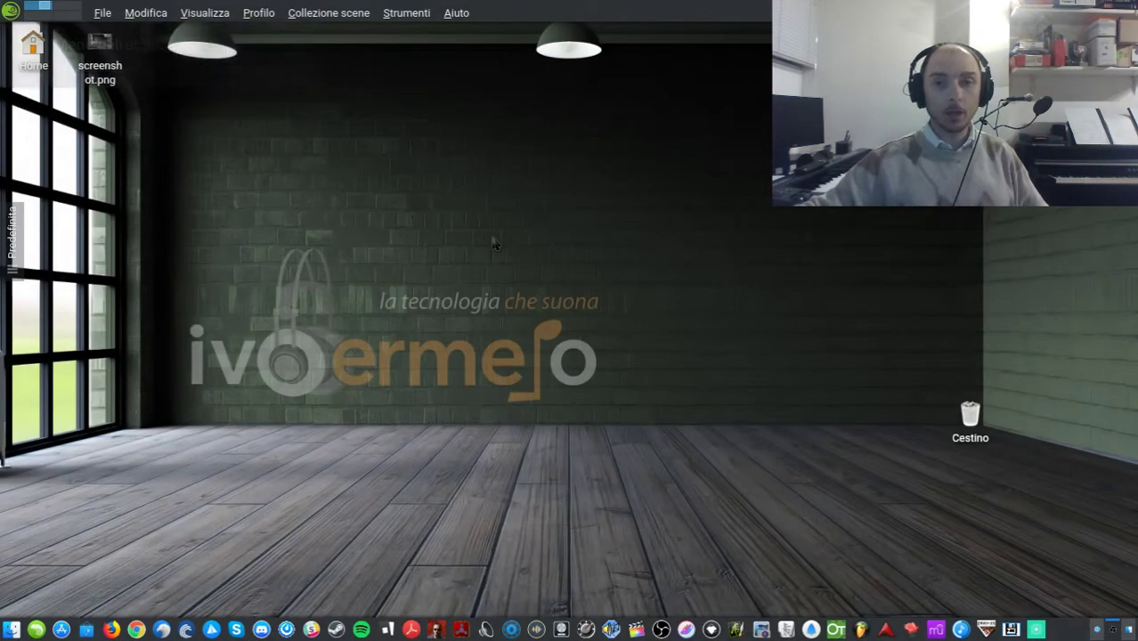